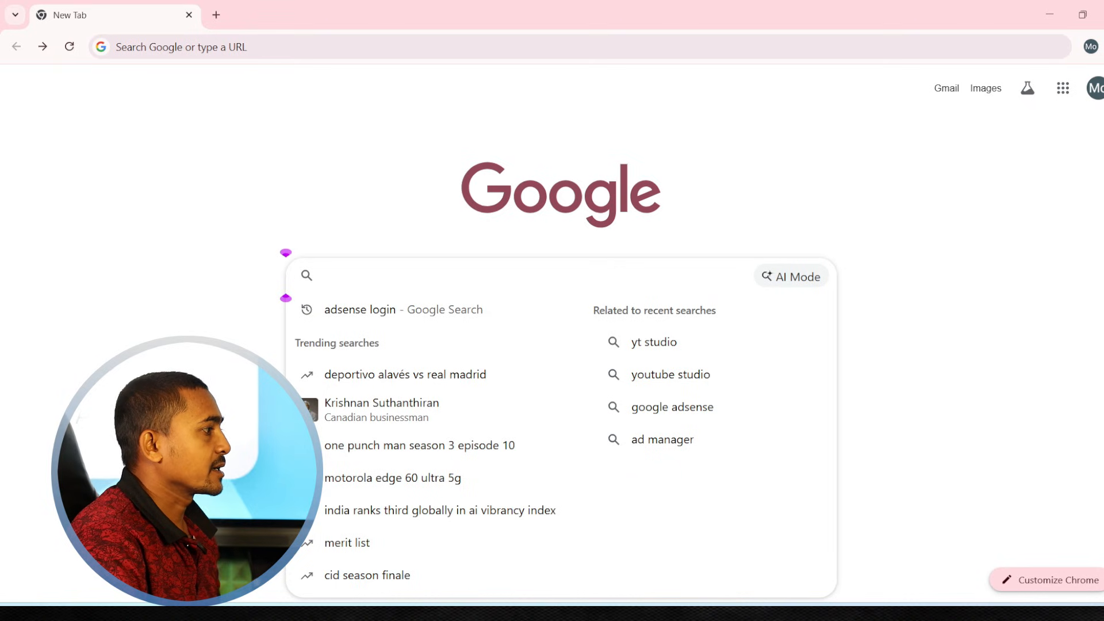
- Follow the 'adsense login' result, translate the notice to English, and start signing up for a new AdSense account
click(362, 316)
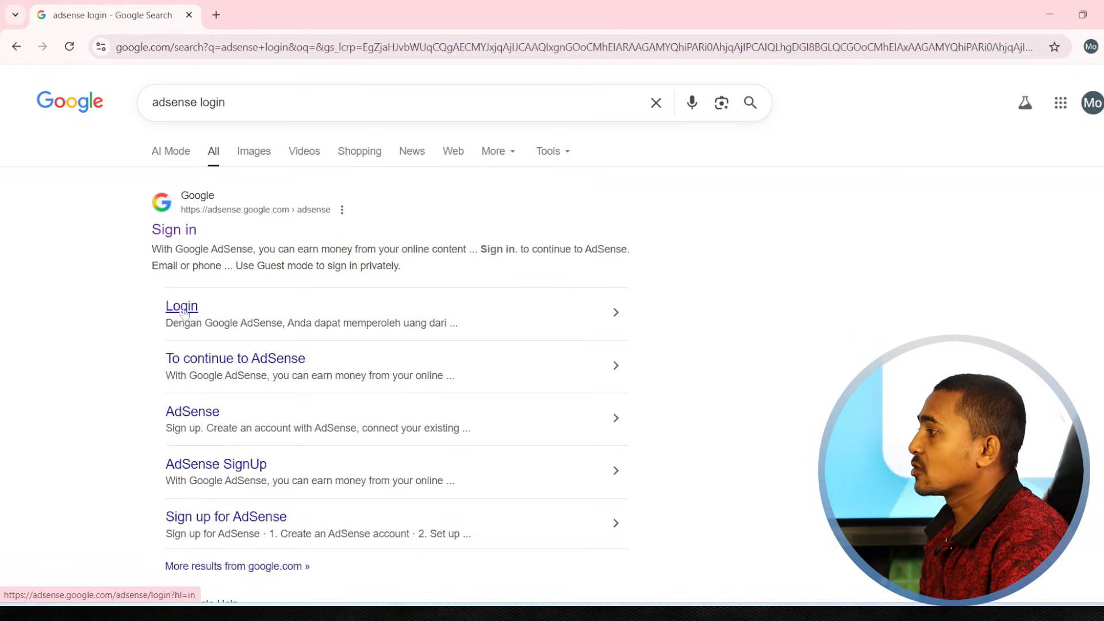
click(183, 312)
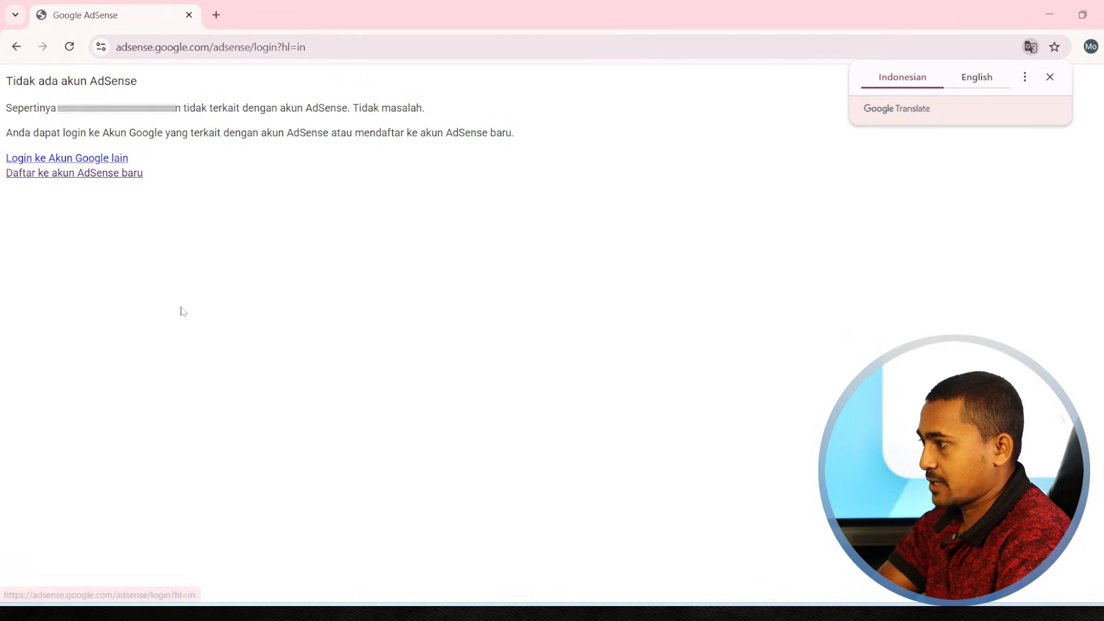
click(976, 76)
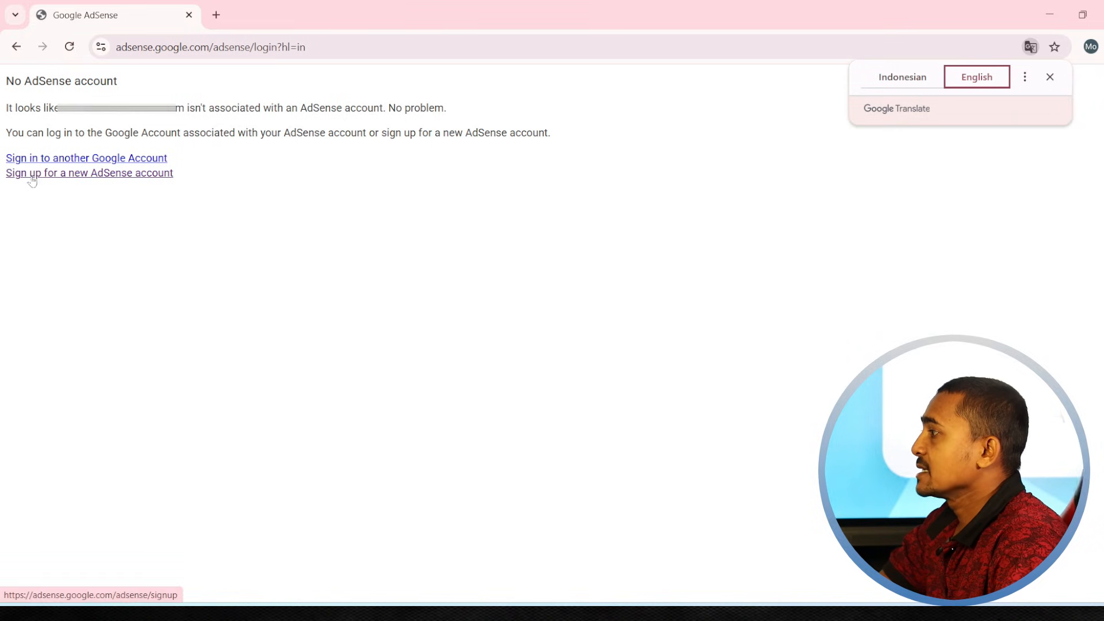
click(123, 173)
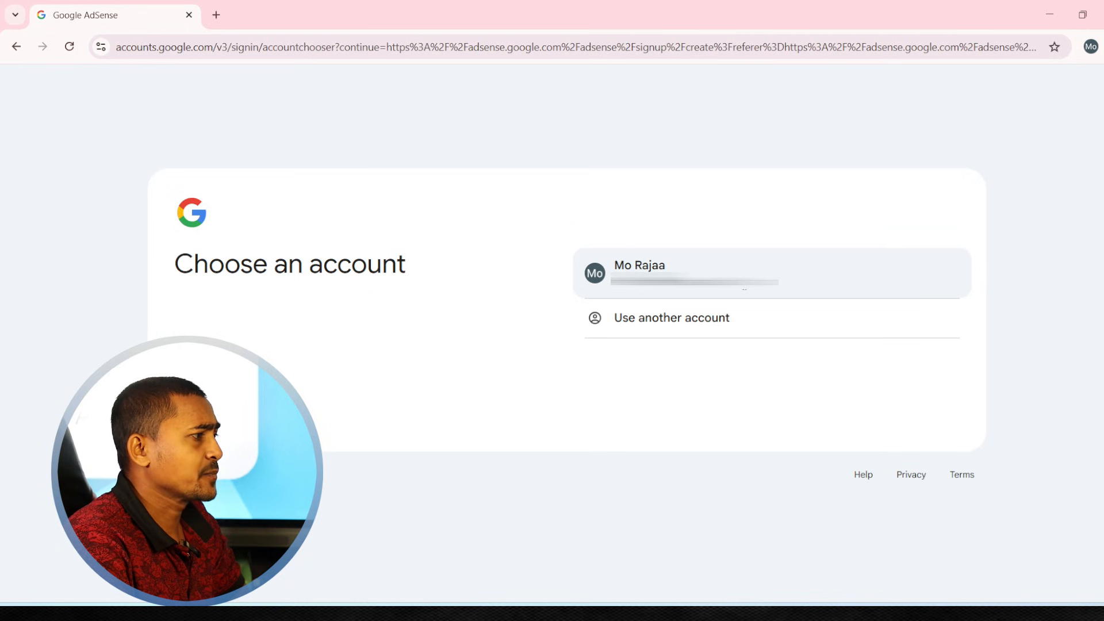
- Continue with the existing Google account, tick 'I don't have a site yet' and opt into customised suggestions
click(744, 282)
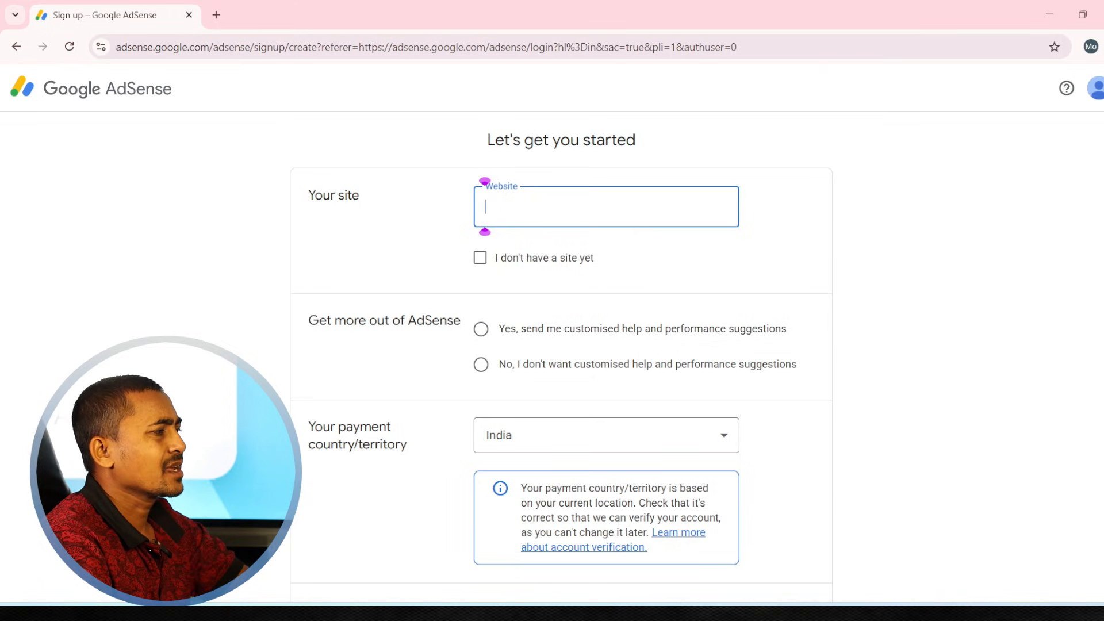
click(481, 260)
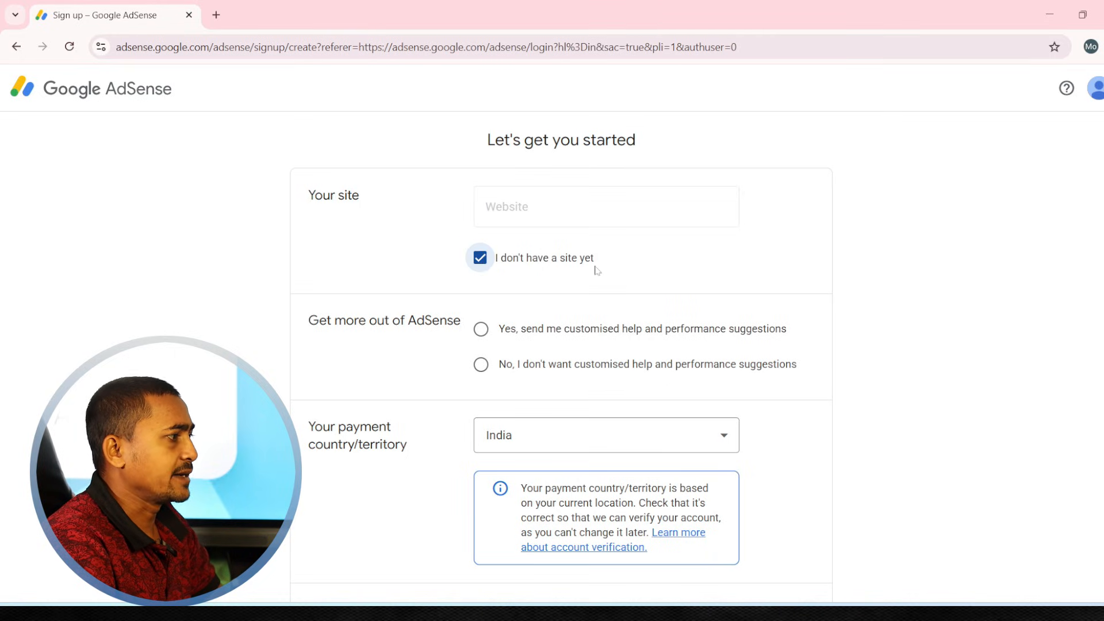
click(482, 332)
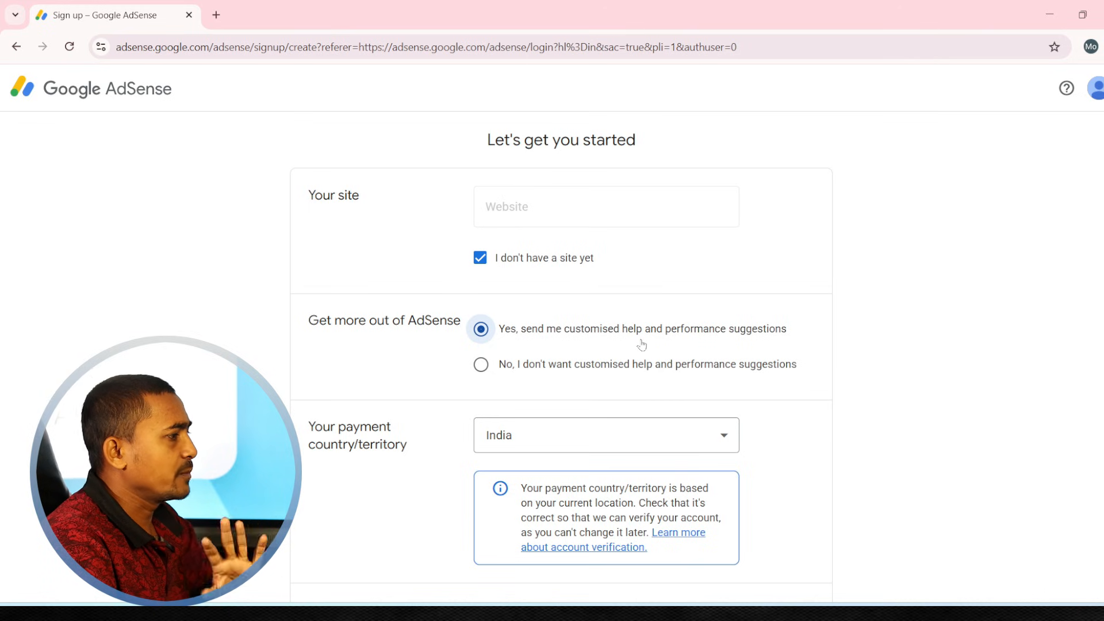
- Keep India selected as the payment country
scroll(639, 344, down, 2)
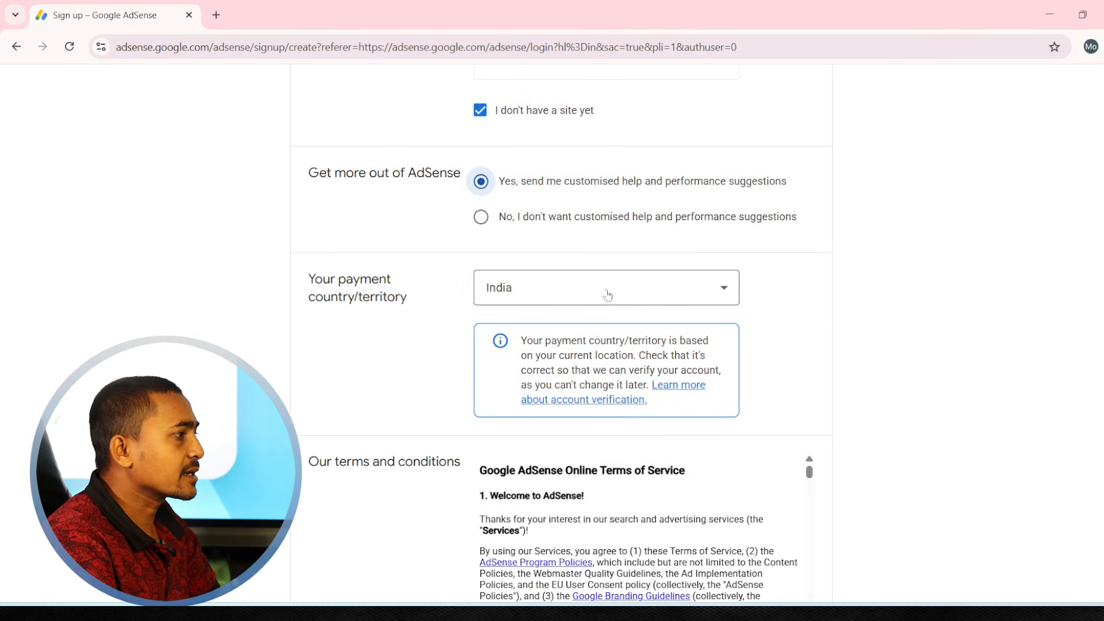
click(525, 297)
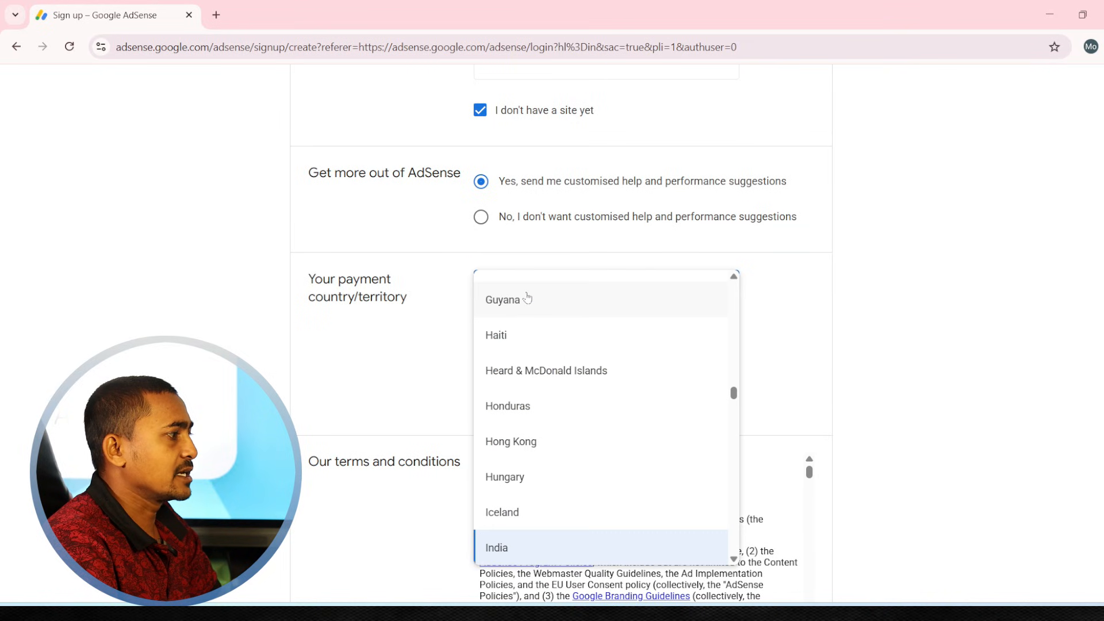
click(533, 547)
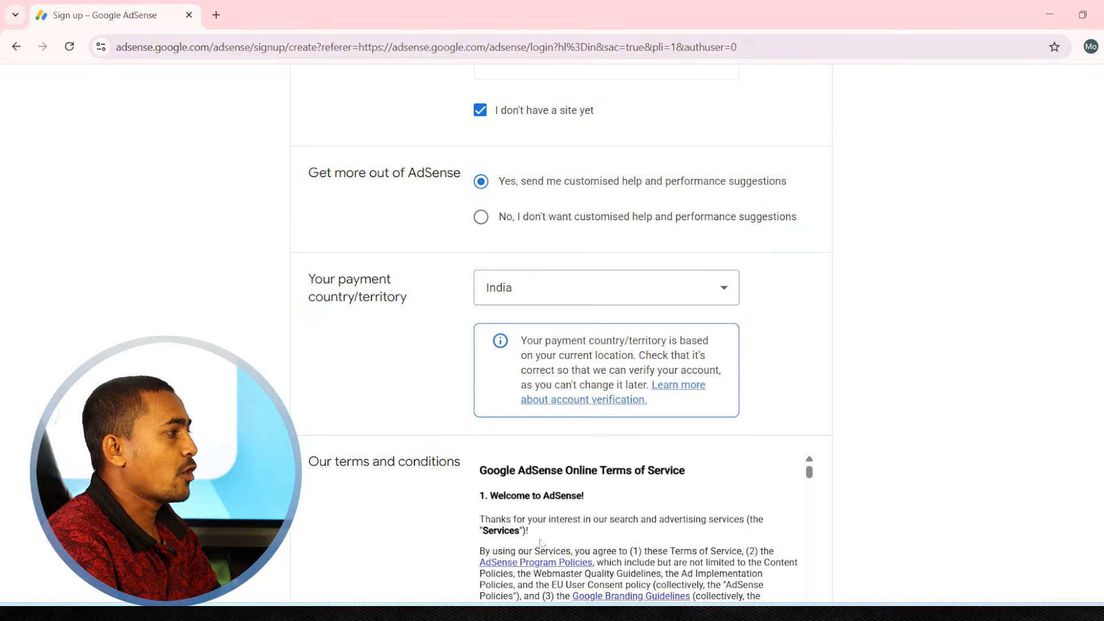
- Read through the AdSense terms and tick 'I have read and accept the agreement'
scroll(575, 351, down, 1)
scroll(573, 327, down, 5)
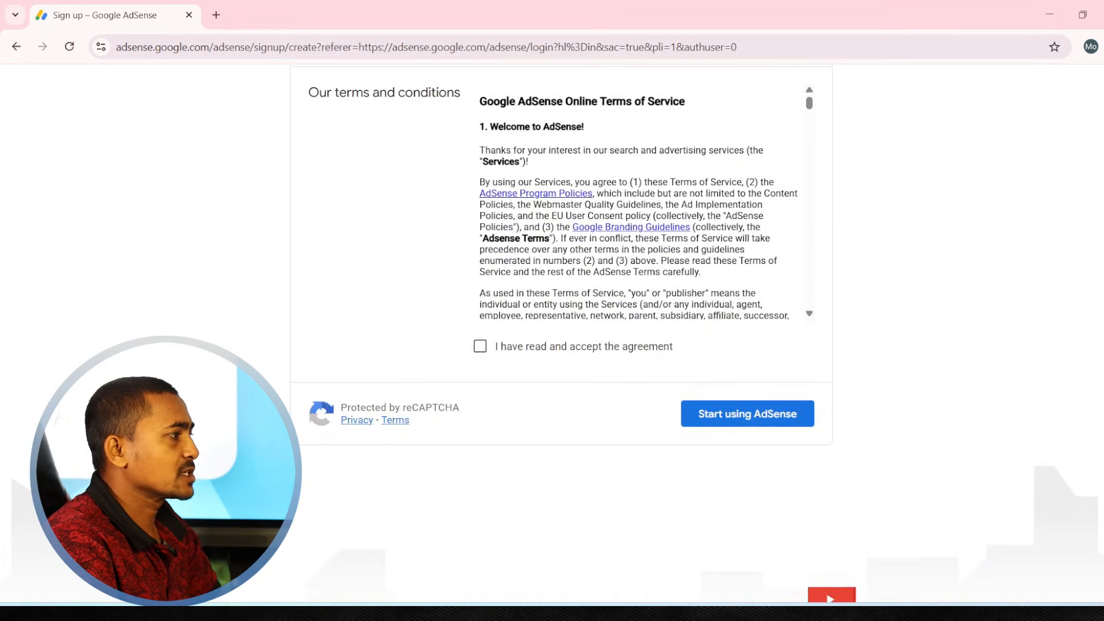
scroll(575, 230, down, 2)
scroll(599, 226, down, 10)
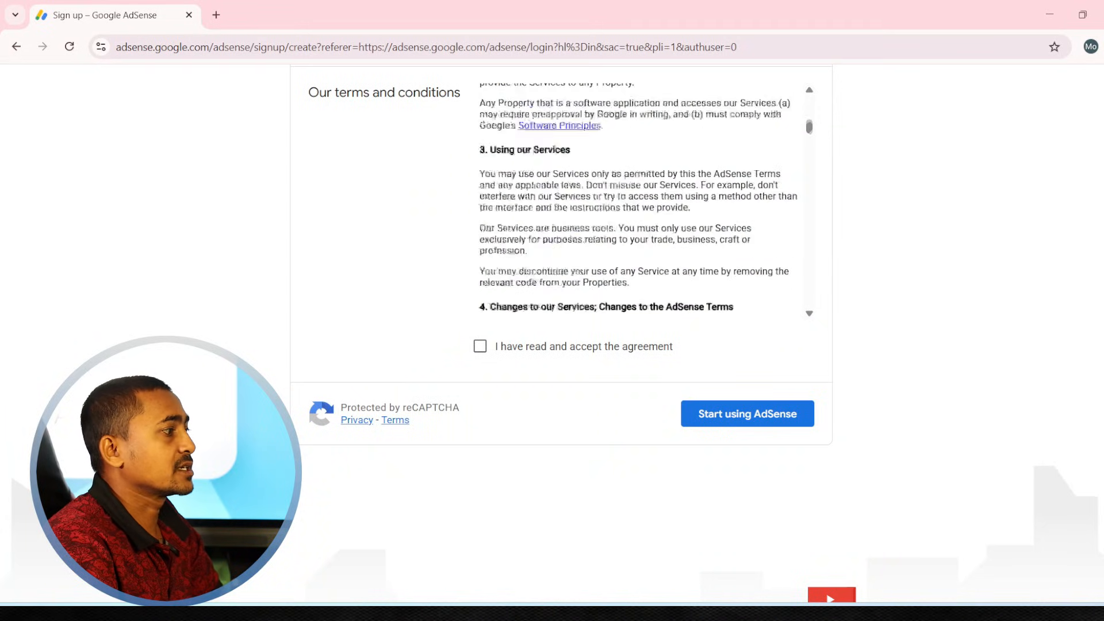
scroll(599, 225, down, 12)
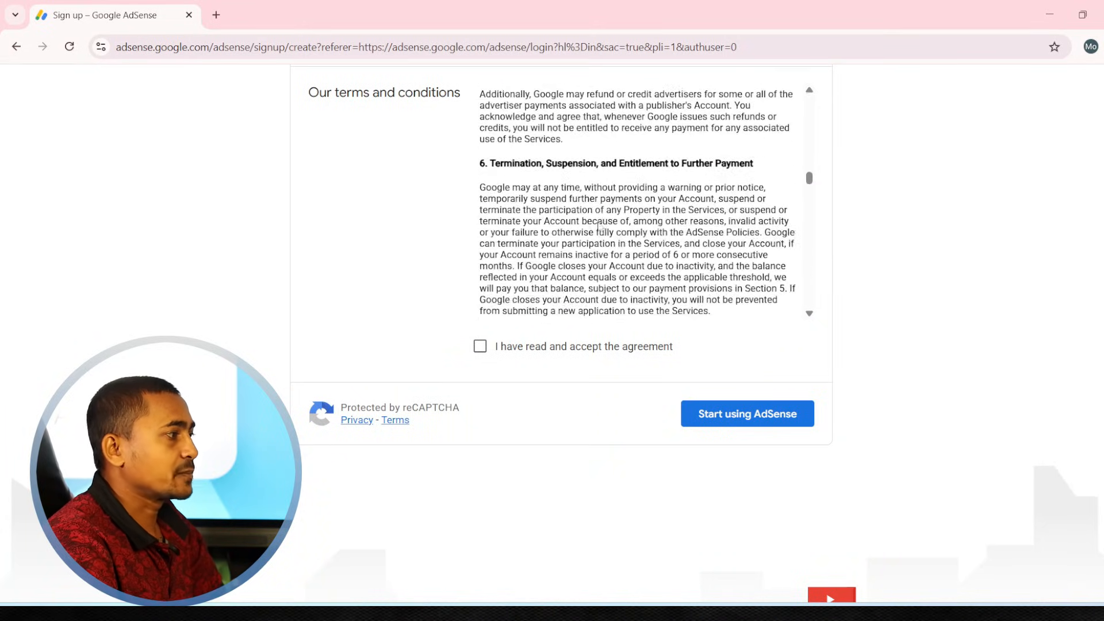
scroll(599, 225, down, 8)
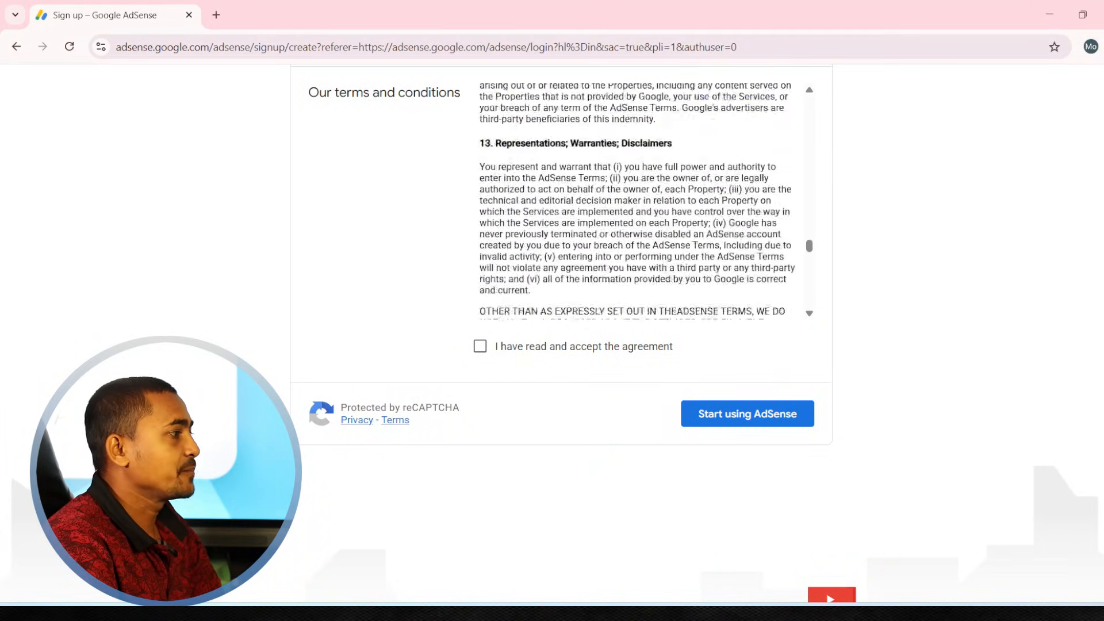
click(481, 346)
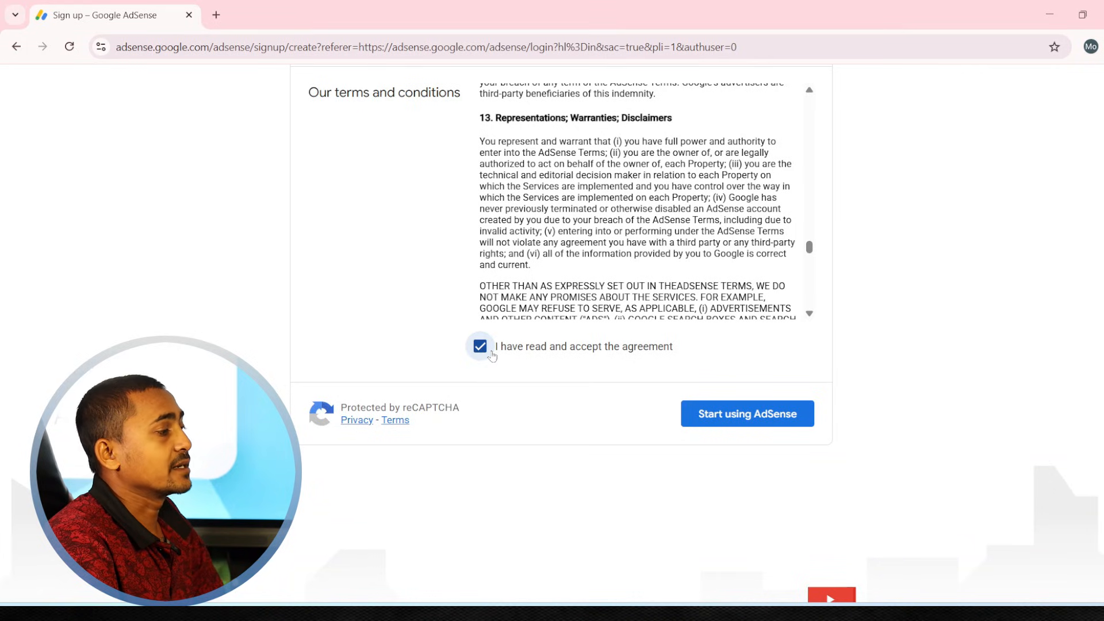
- Submit the sign-up with 'Start using AdSense' and wait for the Home page to load
click(750, 417)
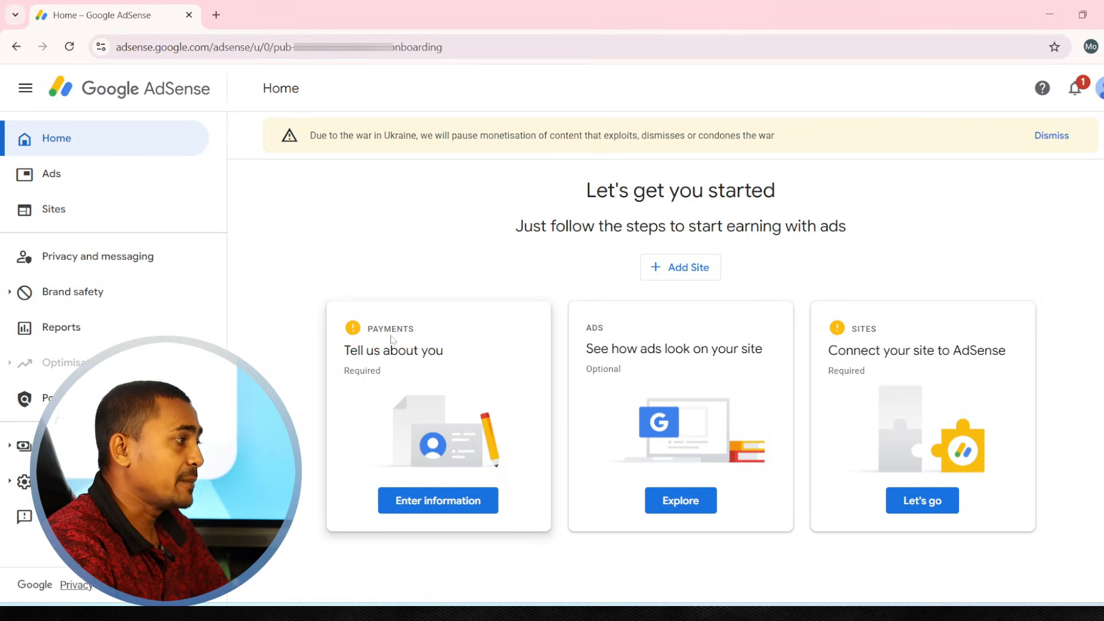
- Choose 'Enter information' on the Payments card to begin the customer information form
click(444, 506)
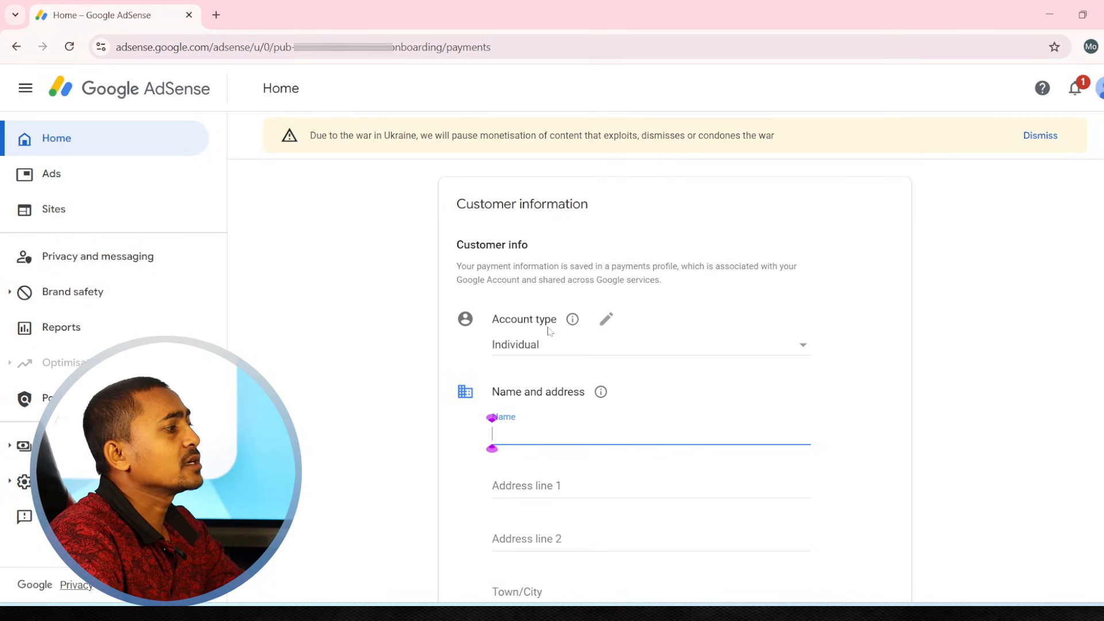
- Set the payments account type to Individual
click(629, 350)
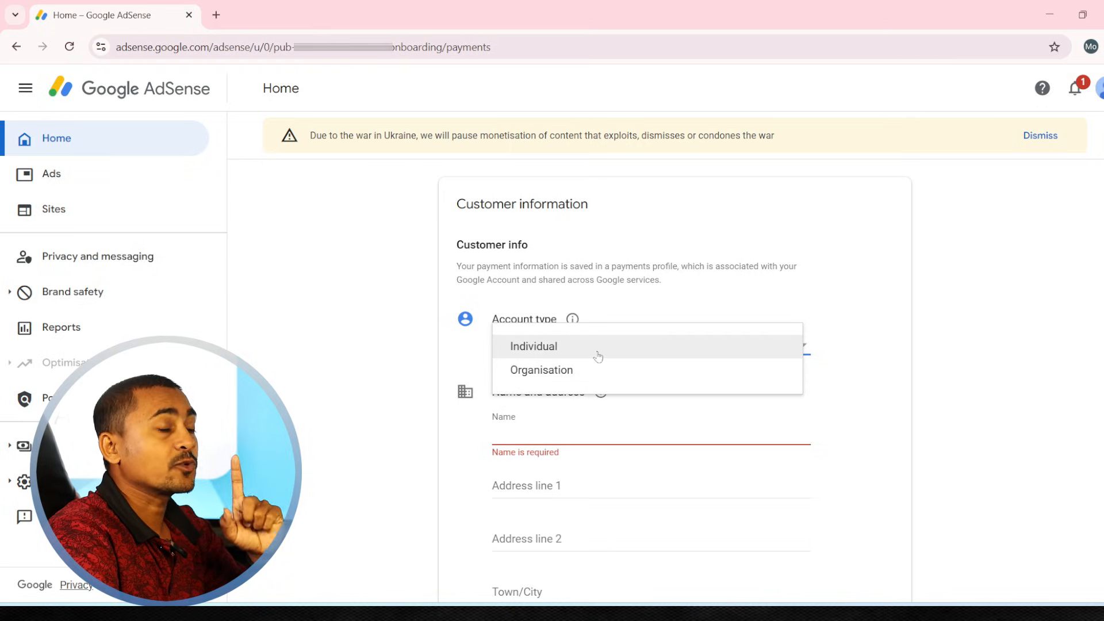
click(598, 352)
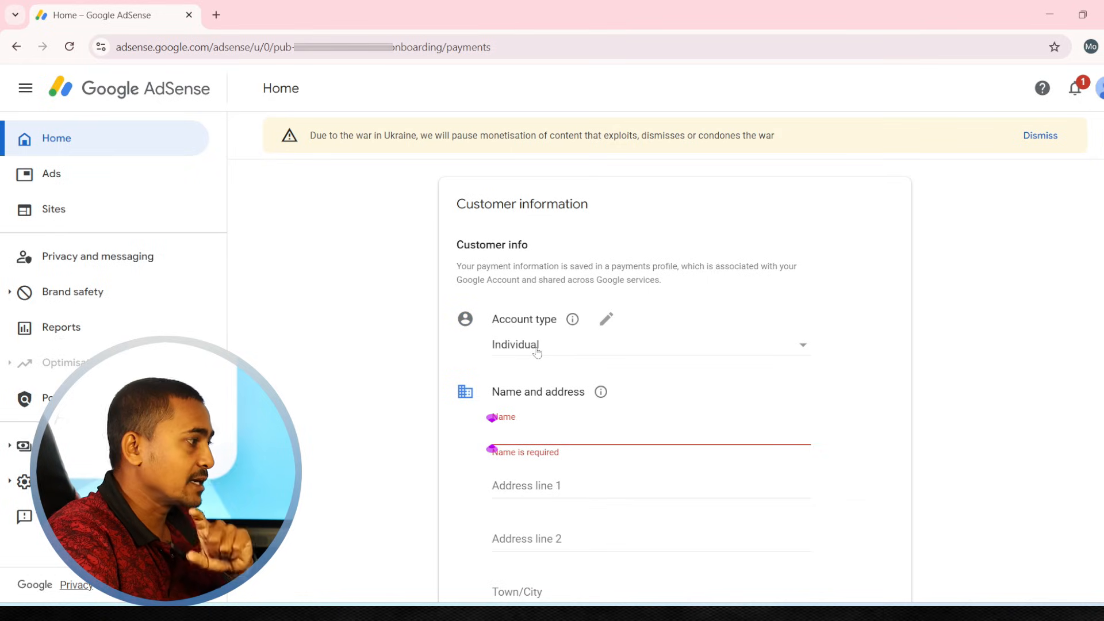
scroll(536, 352, down, 3)
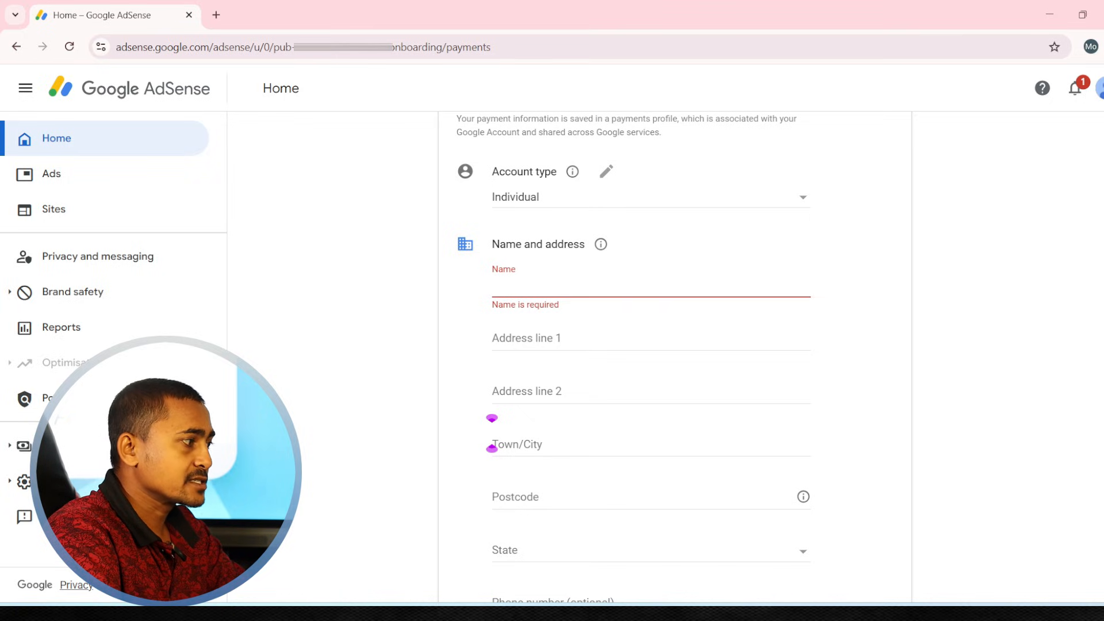
- Fill in the customer's address lines, town, postcode and state Uttar Pradesh, then scroll to Submit
click(492, 338)
click(491, 392)
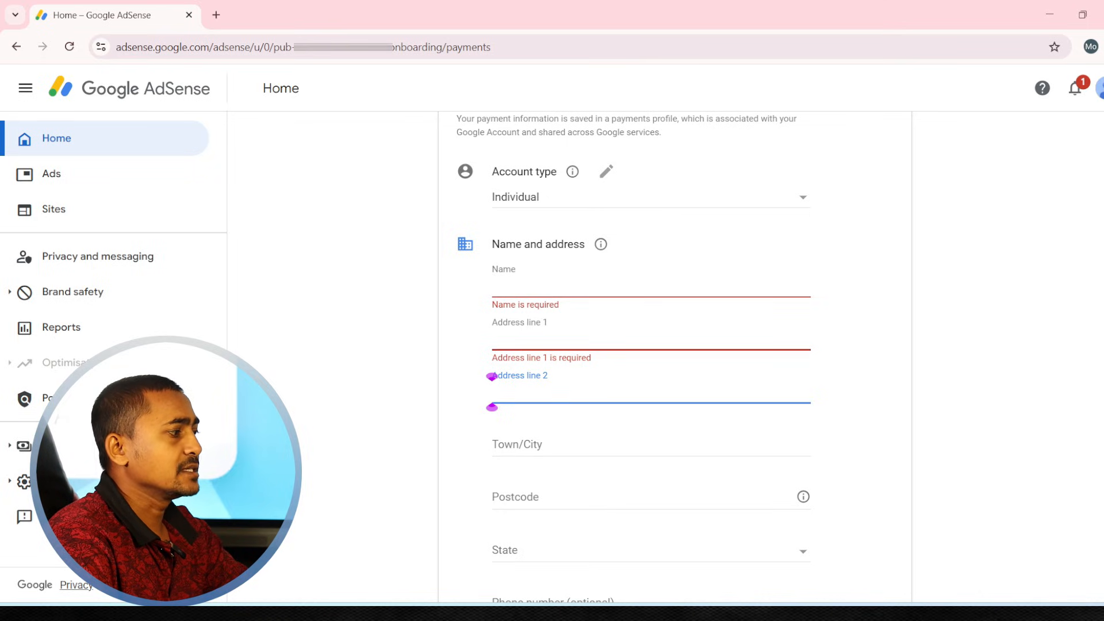
scroll(491, 392, down, 1)
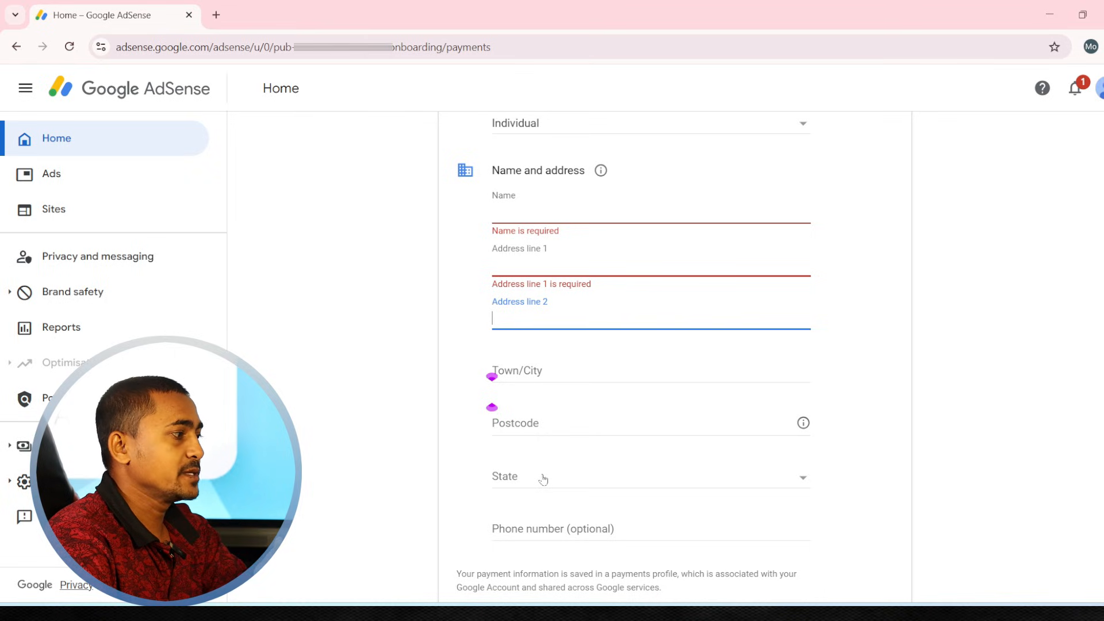
scroll(575, 506, down, 1)
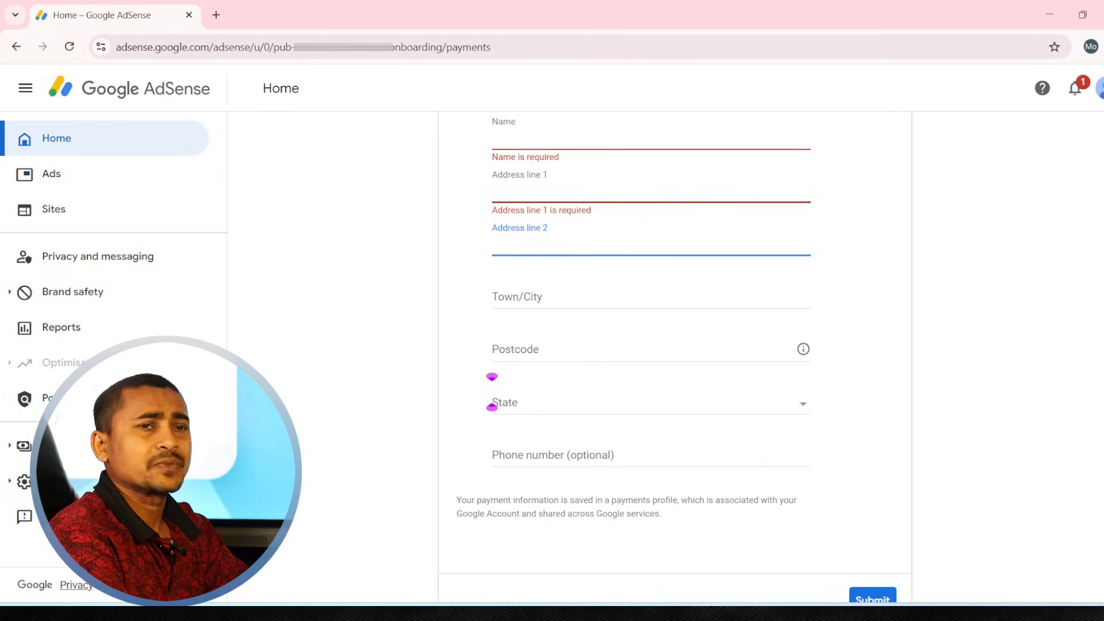
scroll(839, 549, down, 1)
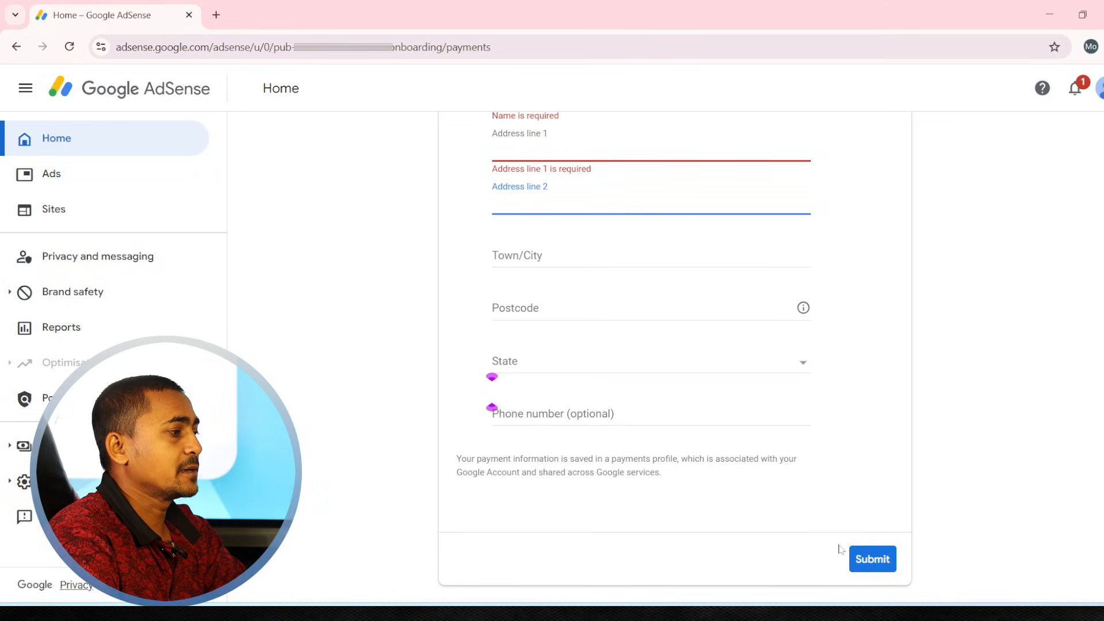
click(859, 557)
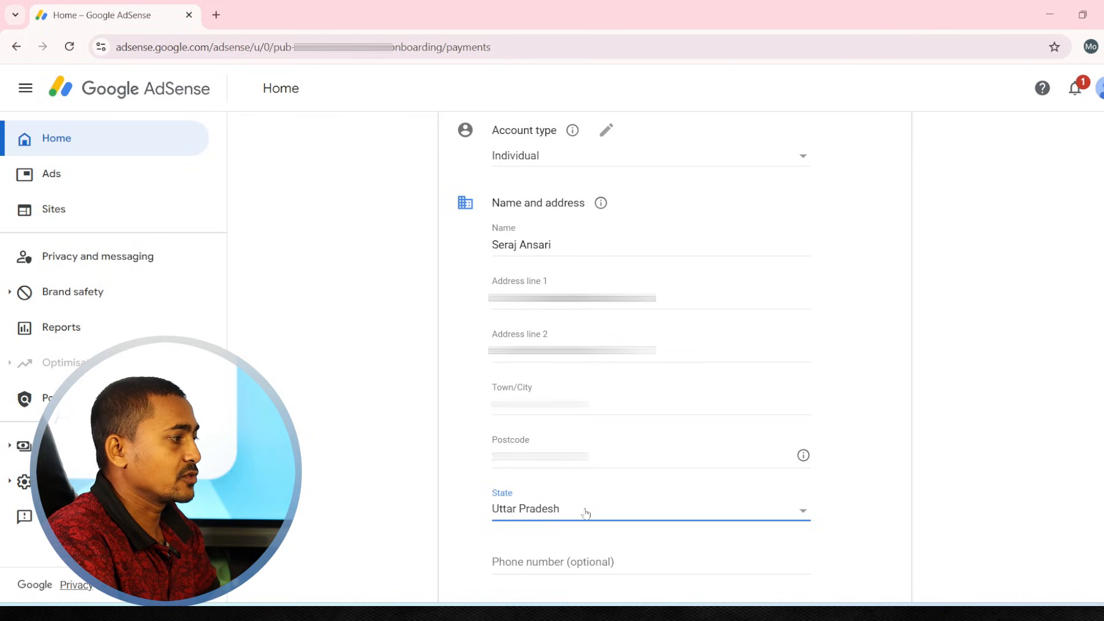
scroll(586, 513, down, 3)
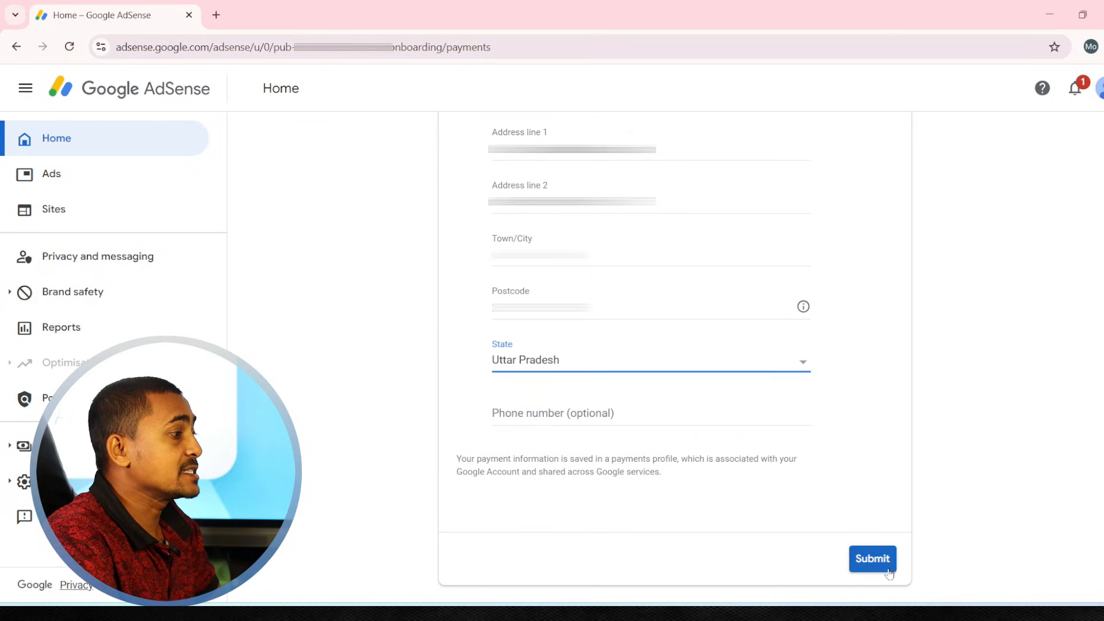
- Submit the customer details and have the verification code sent to the phone by text message (SMS)
click(884, 568)
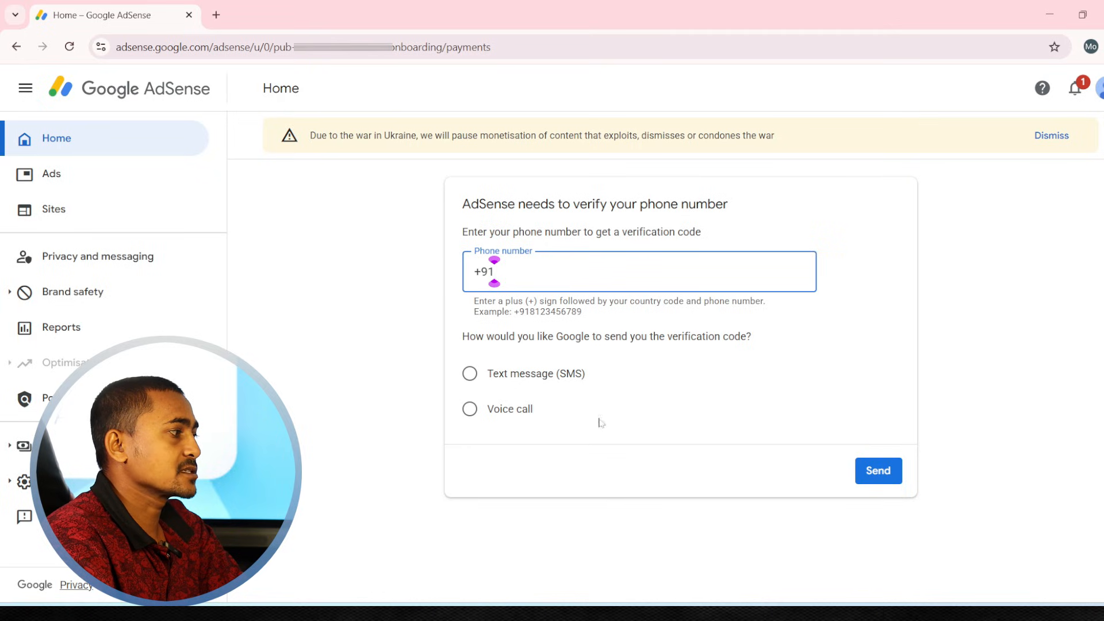
click(470, 374)
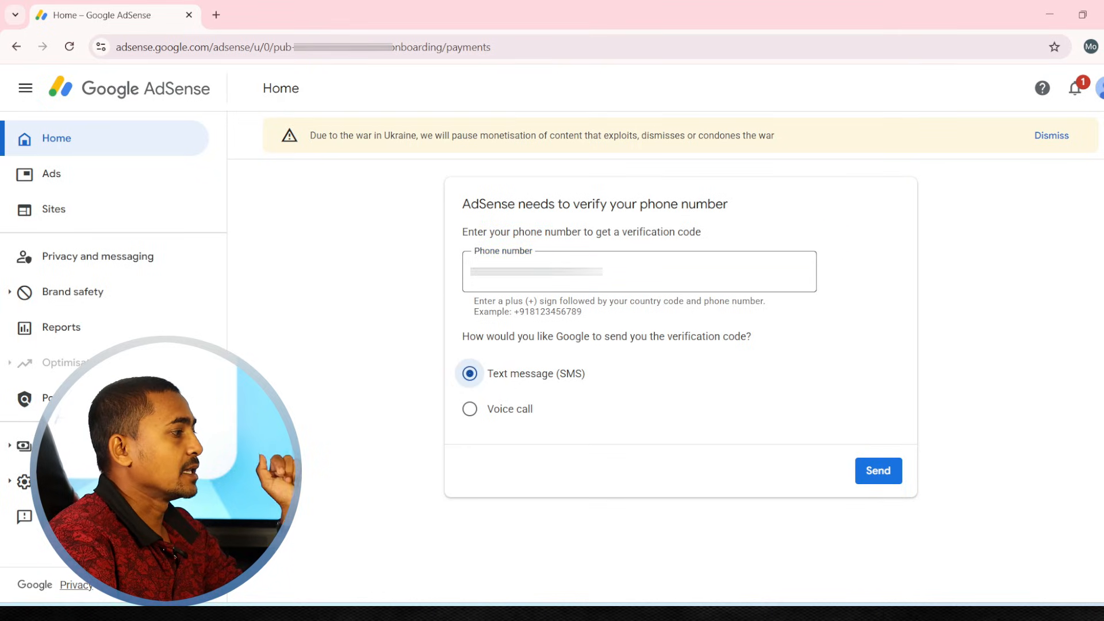
click(880, 470)
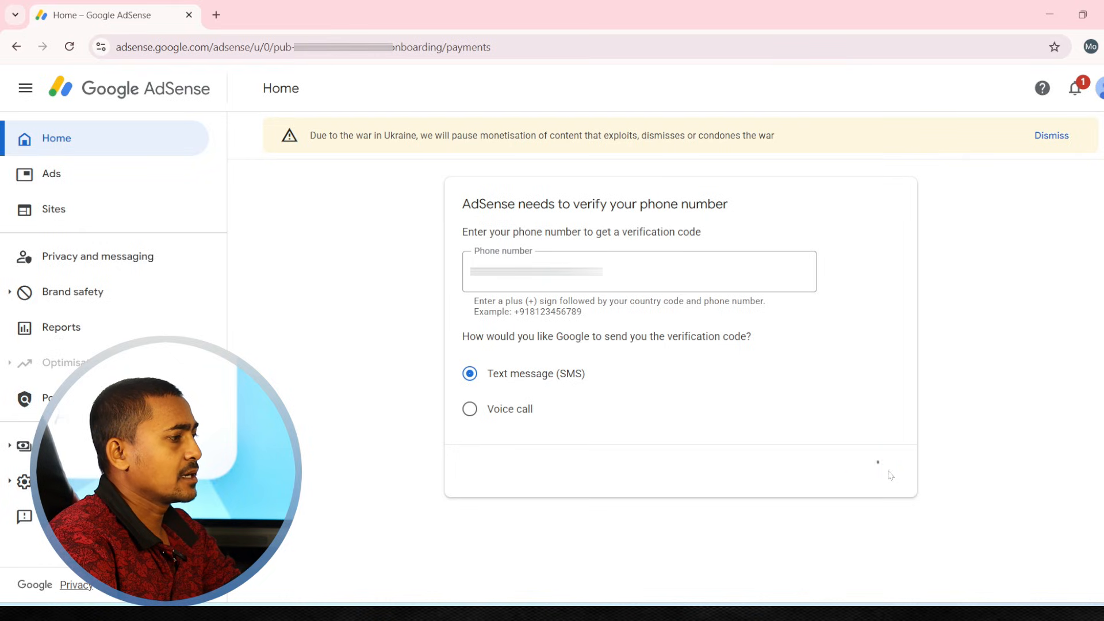
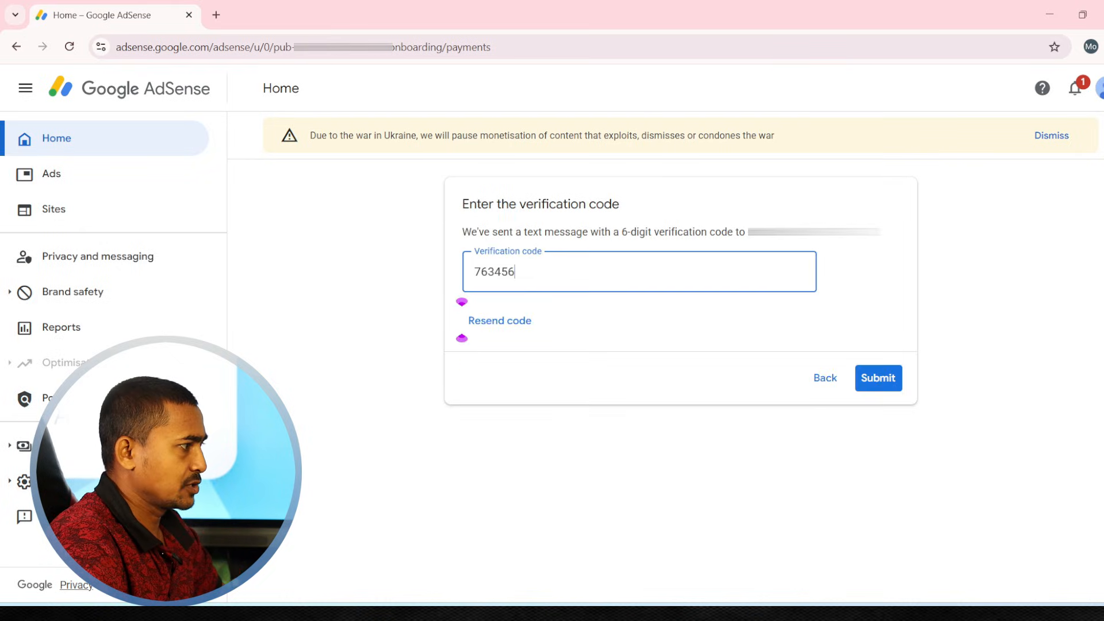
- Enter the 6-digit verification code received by SMS and submit it
click(893, 382)
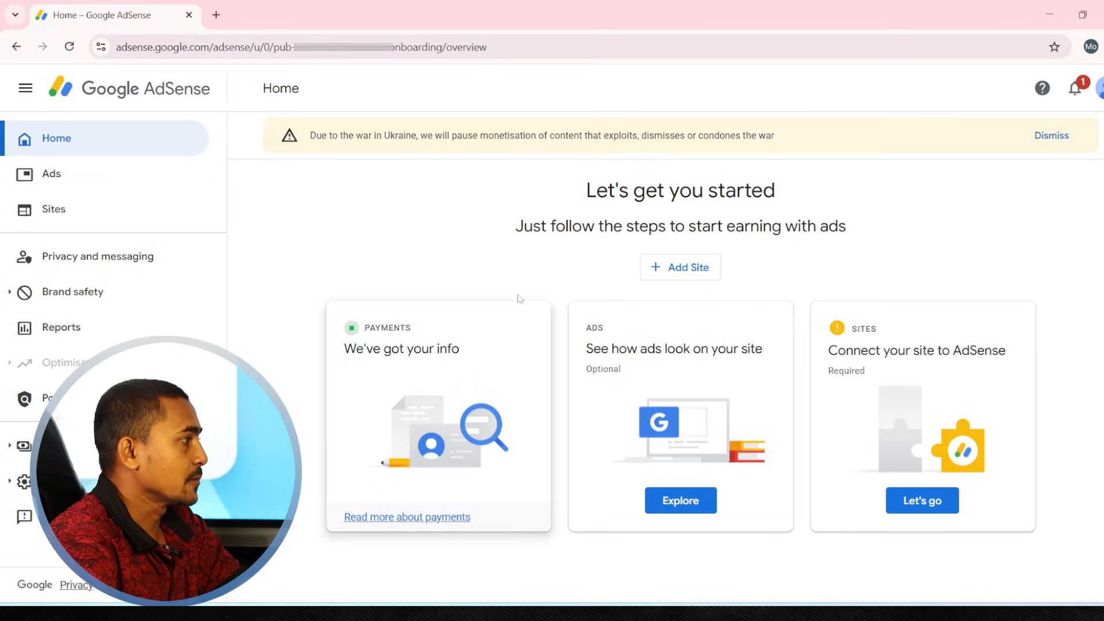
- Open Payments info under the sidebar's Payments section to see US$0.00 earnings and no transactions
click(88, 453)
scroll(90, 451, down, 1)
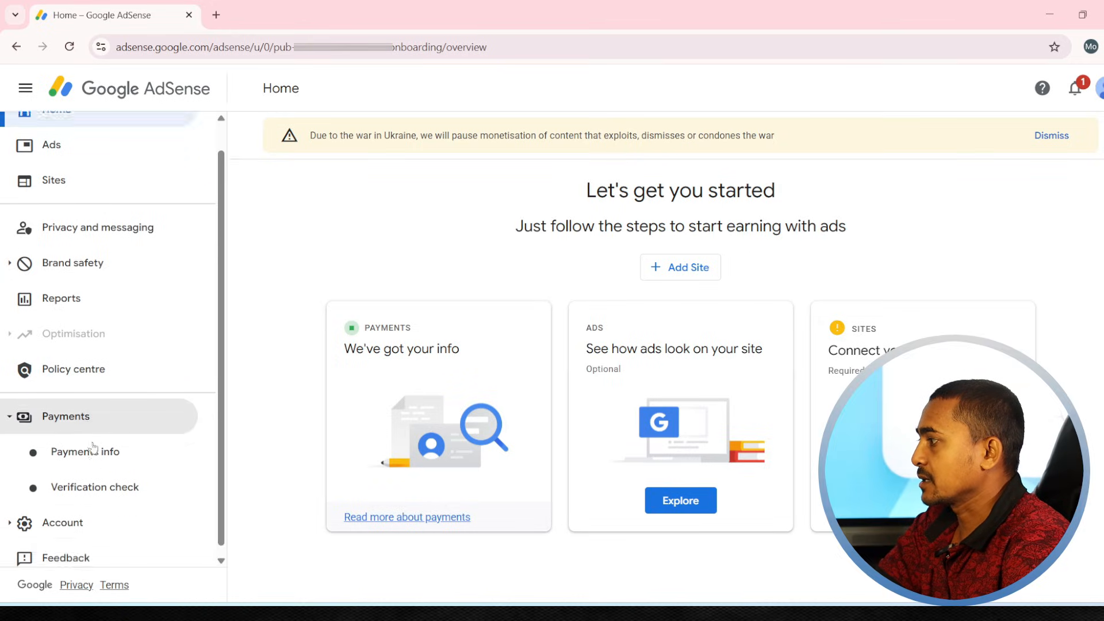
click(105, 446)
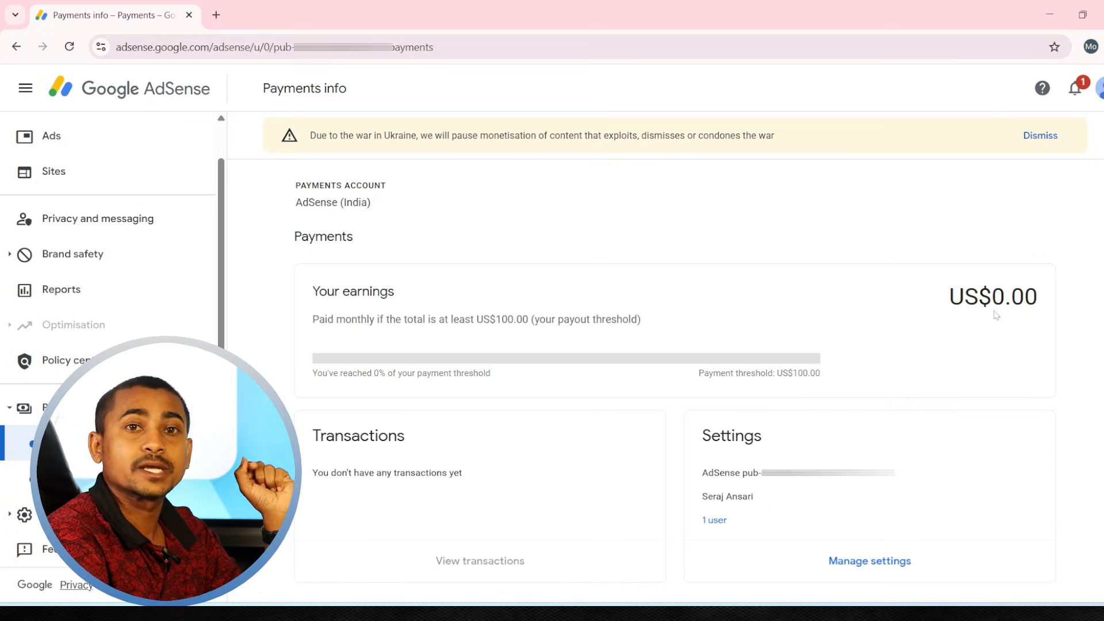
- View the Verification check page under Payments, then go back to the Home page
scroll(966, 368, down, 1)
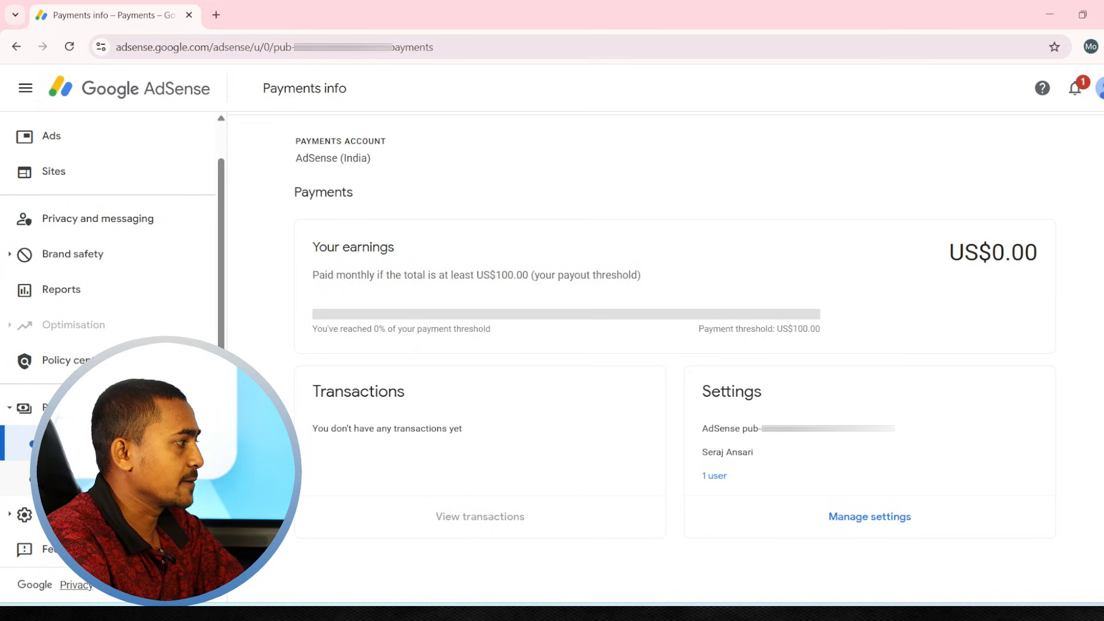
click(116, 479)
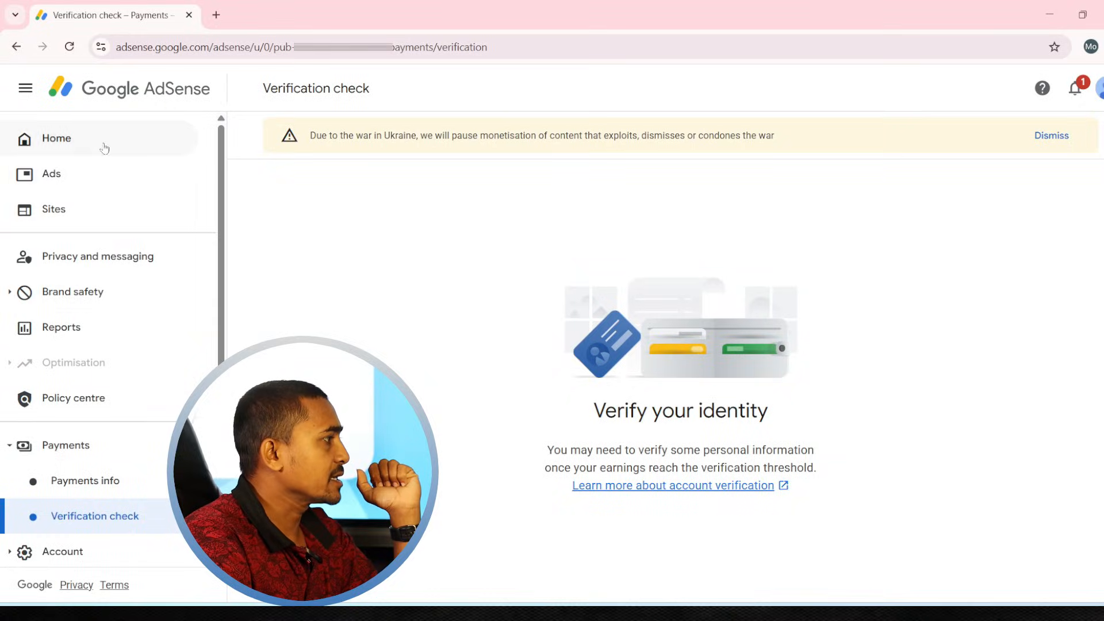
click(104, 149)
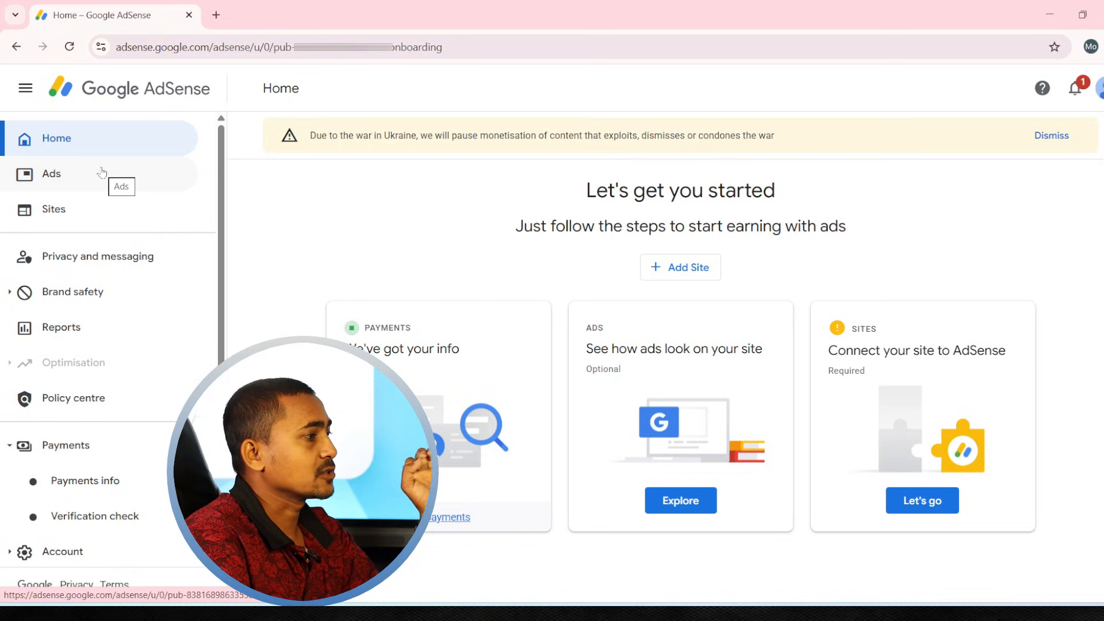